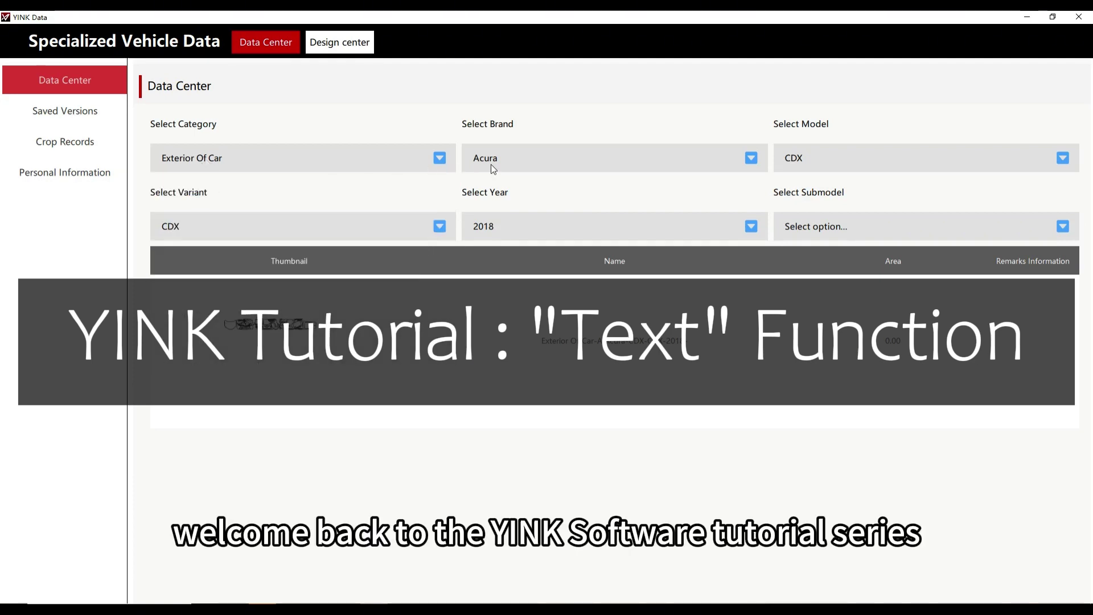
Open the Acura CDX CDX 2018 exterior pattern from Data Center into Design Center.
click(490, 169)
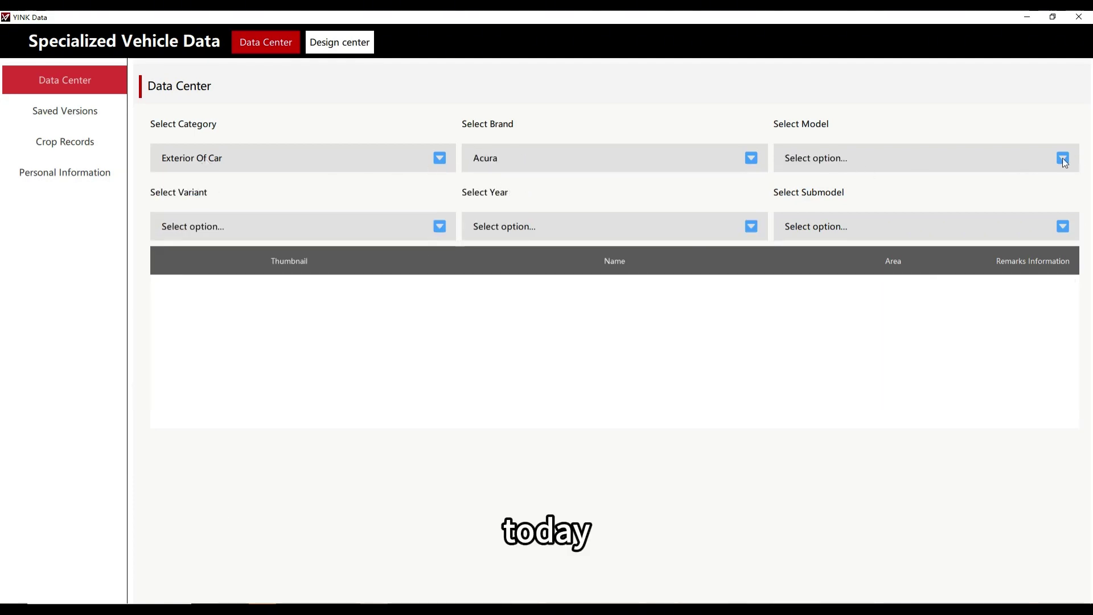
click(1064, 162)
click(790, 185)
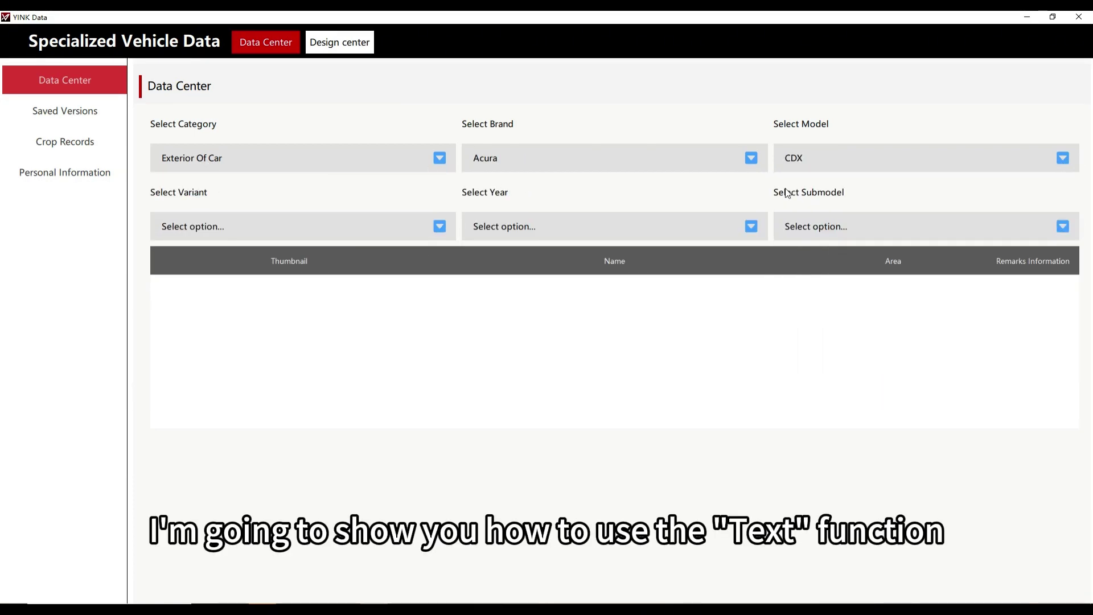
click(438, 227)
click(156, 258)
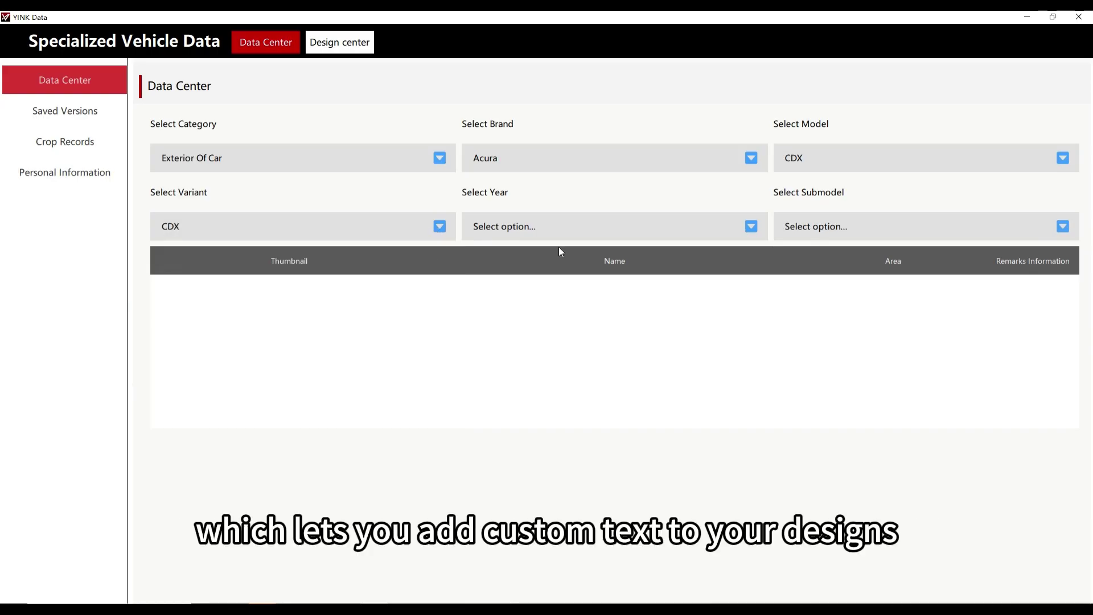
click(752, 227)
click(504, 255)
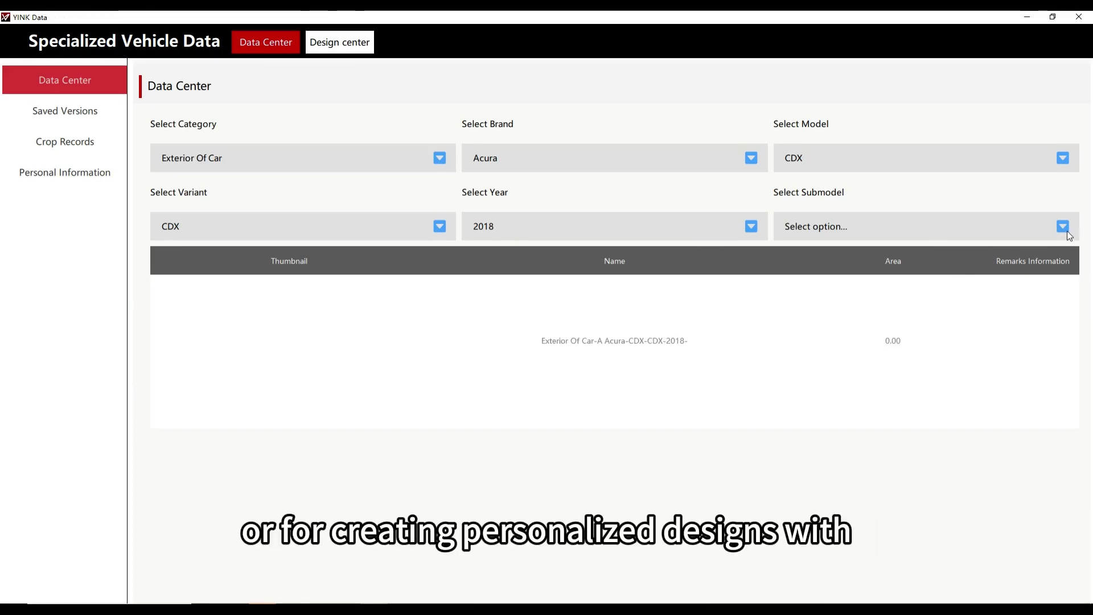
double_click(370, 343)
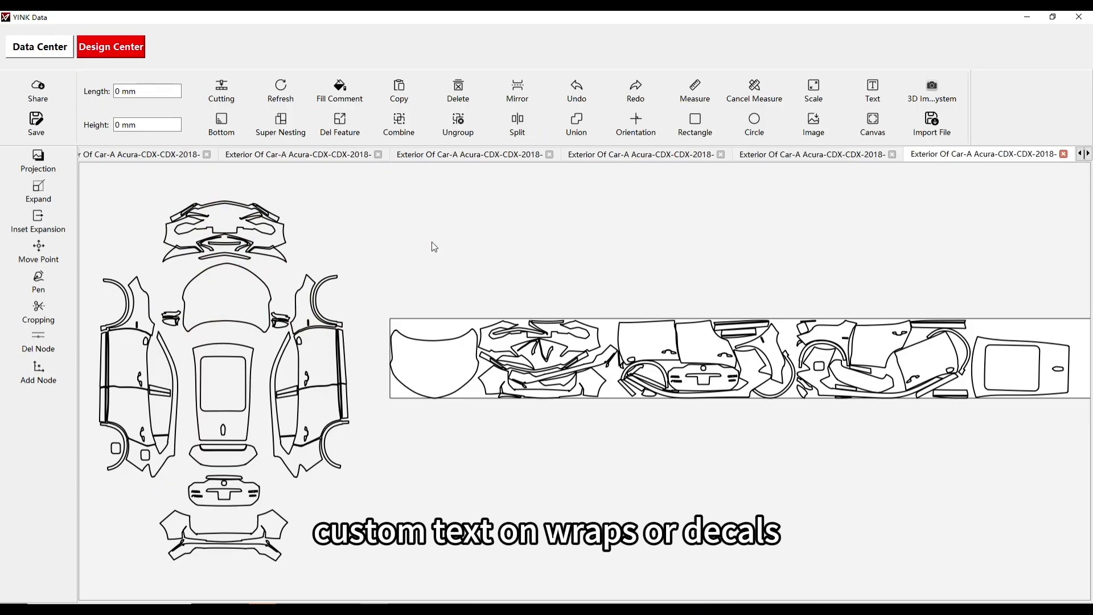
Open the Text dialog from the Design Center toolbar.
click(869, 94)
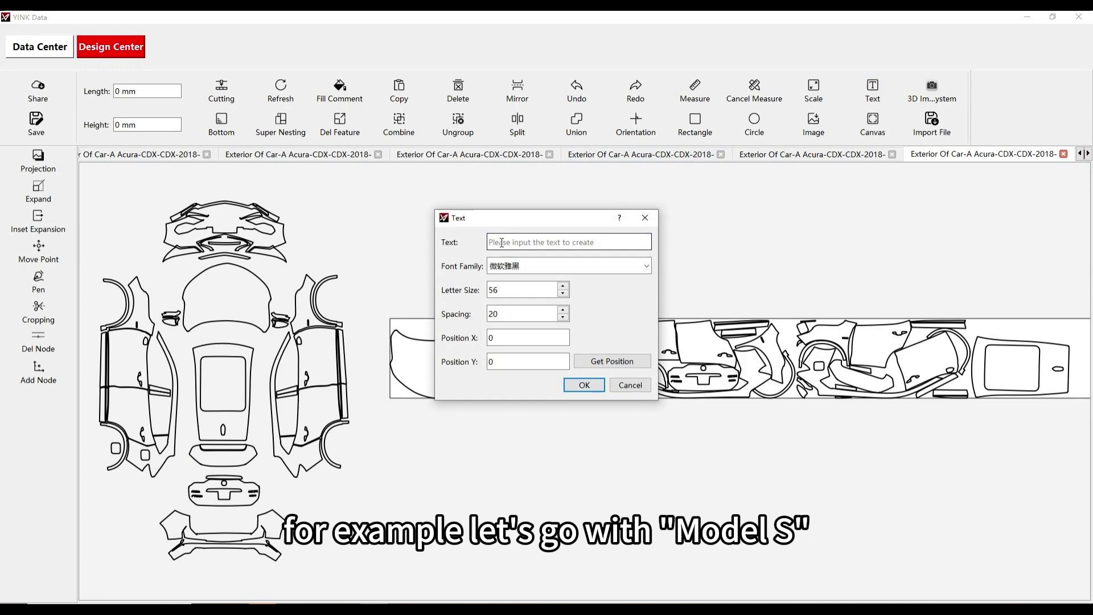
text(Mo)
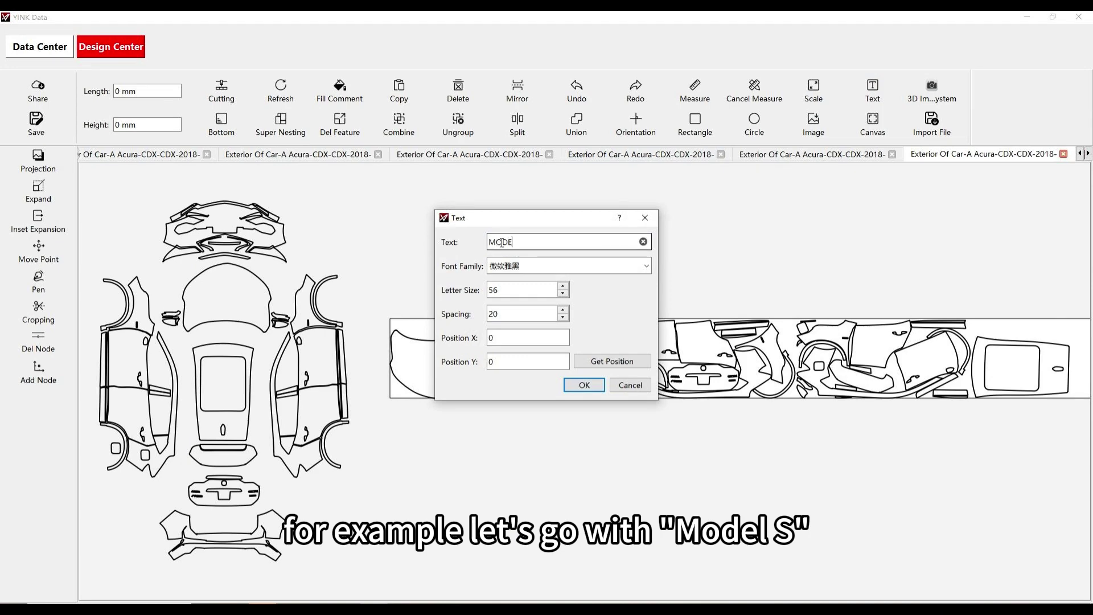
text( S)
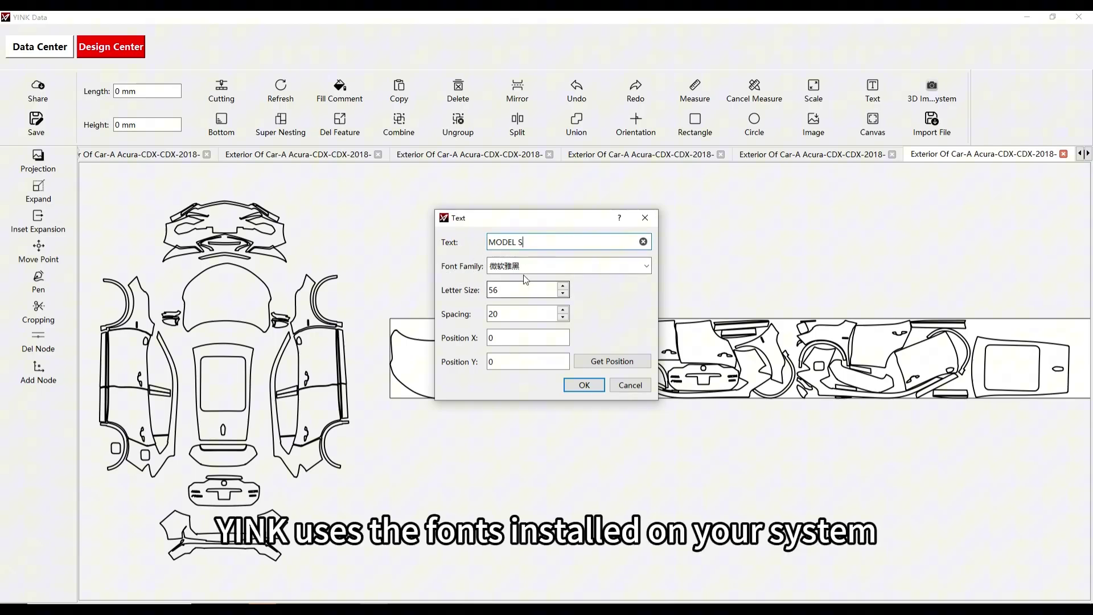
Choose 等线 Light as the font for the MODEL S text.
click(645, 270)
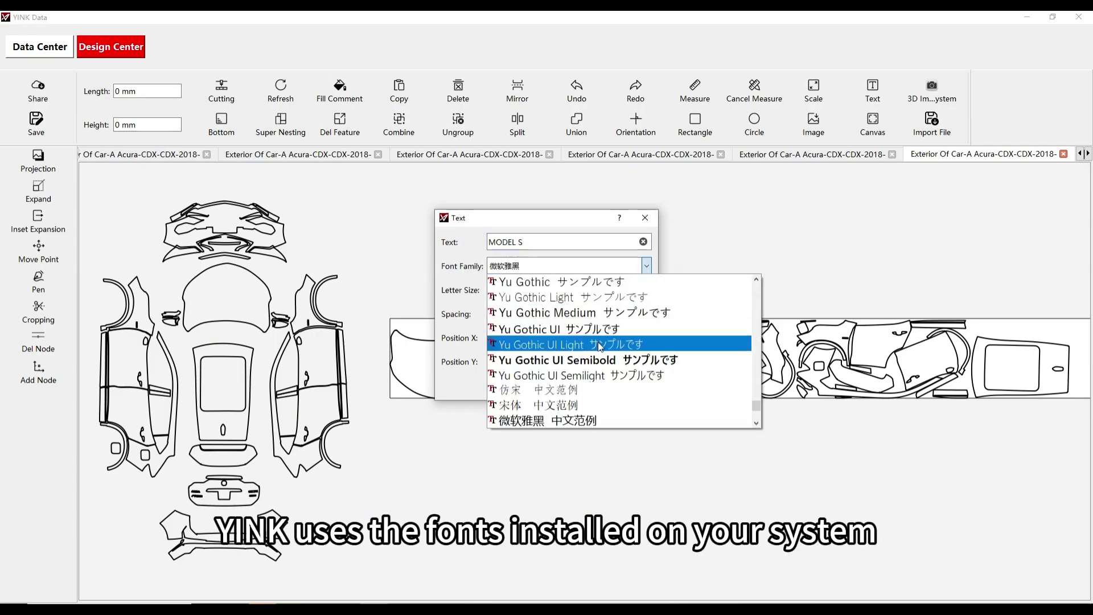
scroll(590, 412, down, 1)
scroll(588, 411, down, 1)
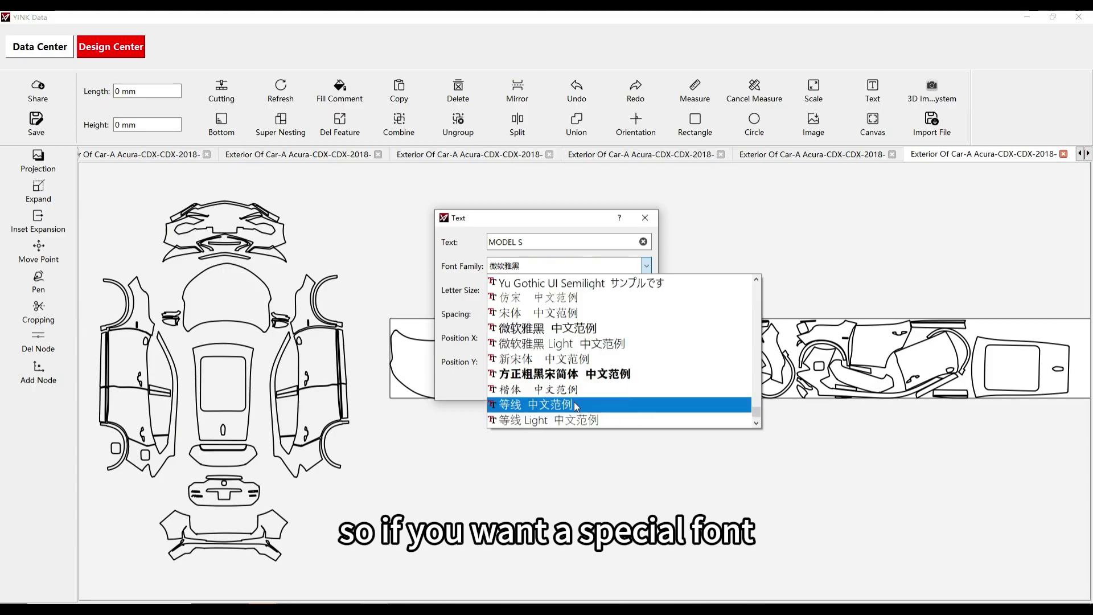
scroll(574, 412, down, 1)
click(548, 412)
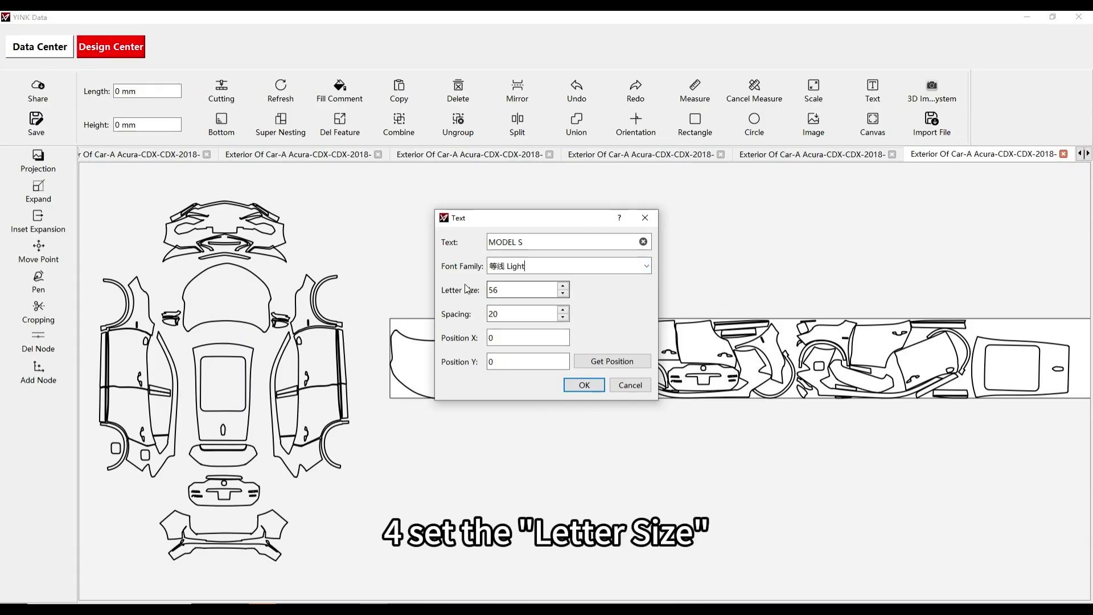
Step the letter size up from 56 toward 72.
click(563, 287)
click(563, 287)
click(563, 287)
click(564, 288)
click(563, 288)
click(563, 288)
click(563, 288)
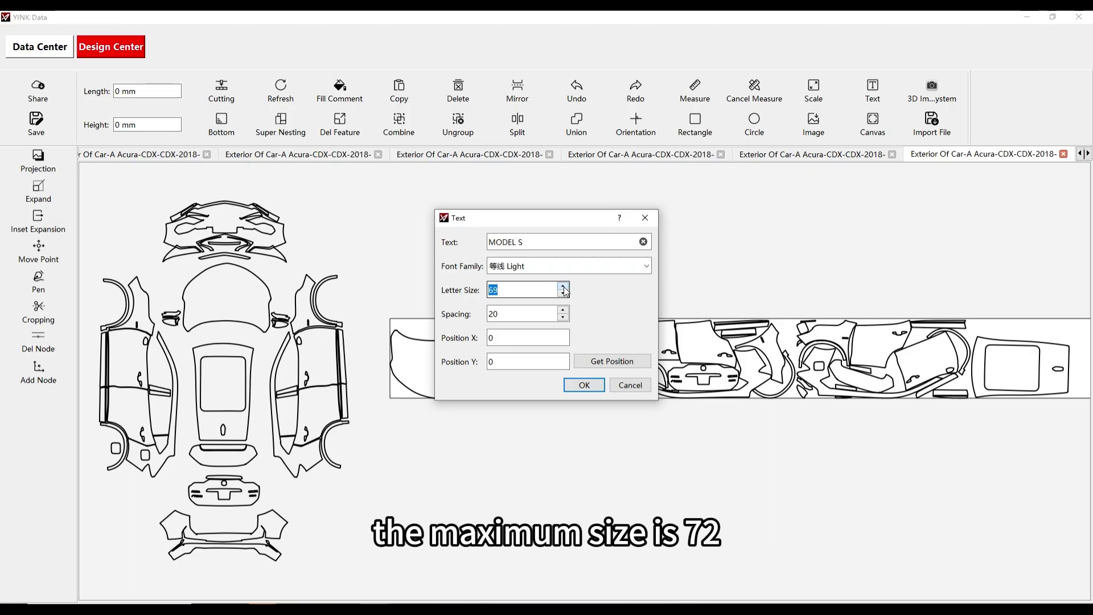
click(563, 288)
click(564, 288)
click(564, 288)
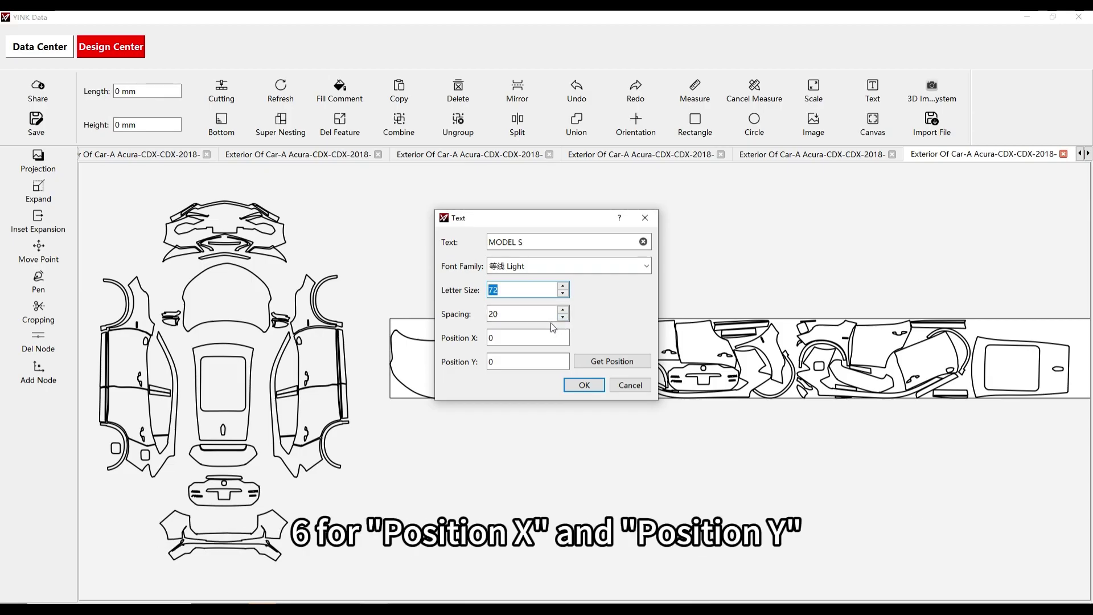
Pick a canvas spot above the car for the text position and add MODEL S.
click(602, 366)
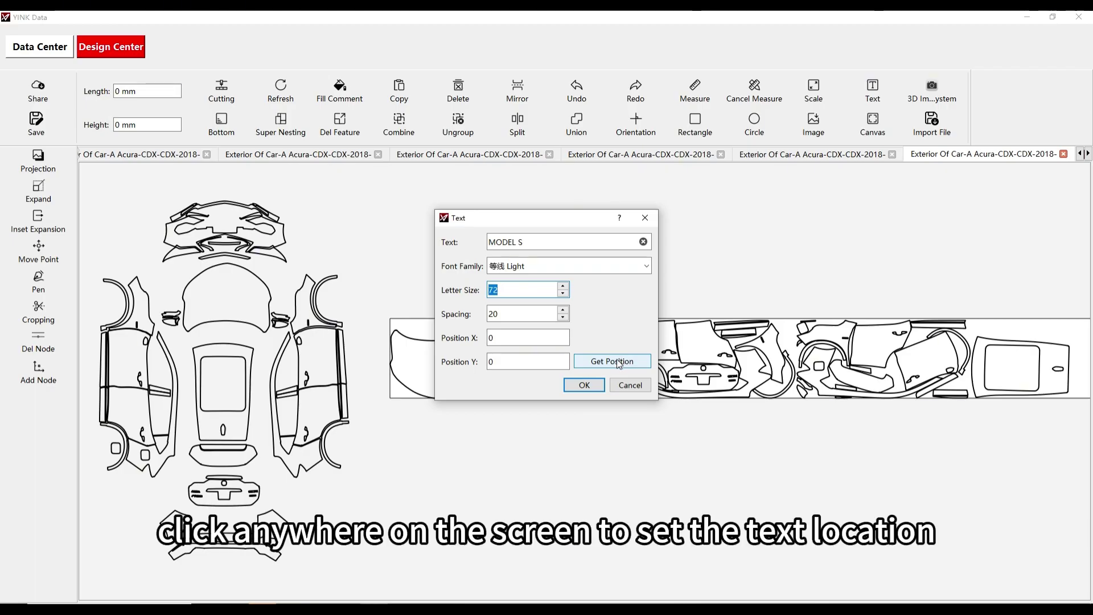
click(618, 363)
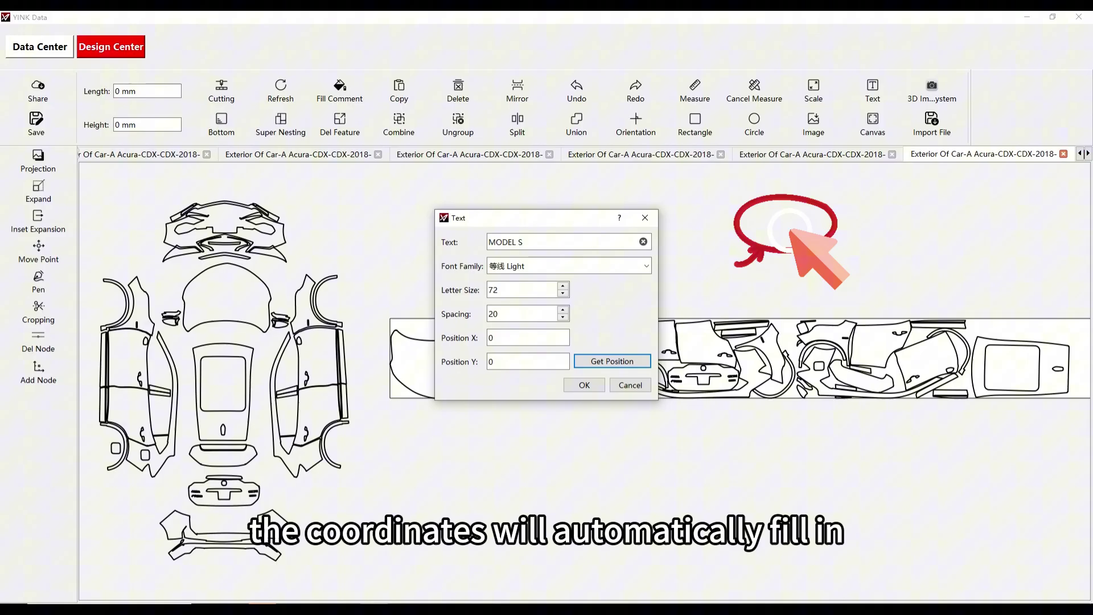
click(780, 207)
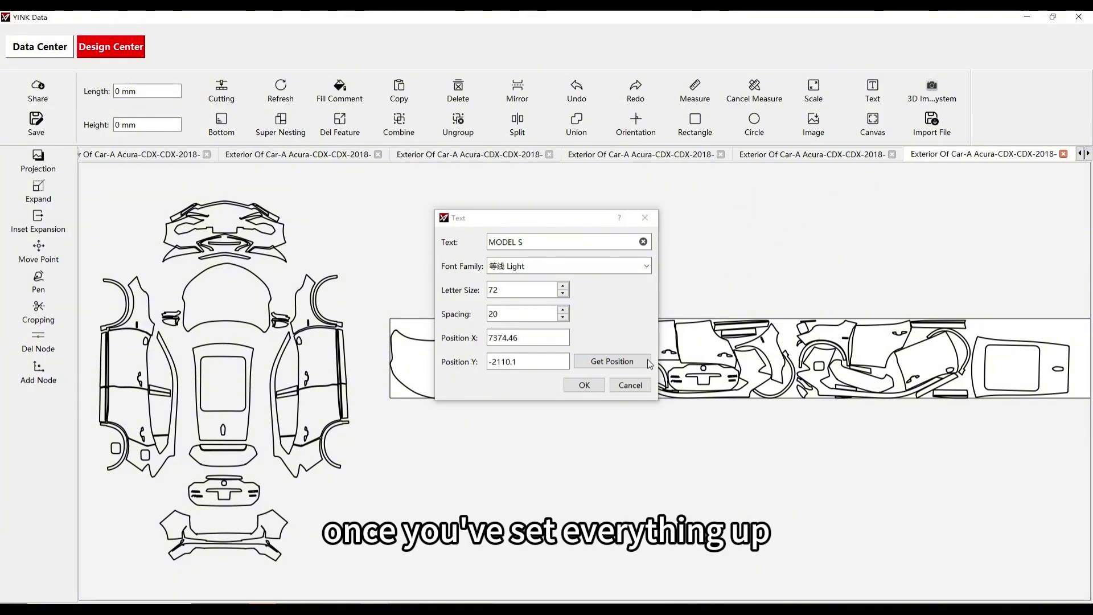
click(584, 385)
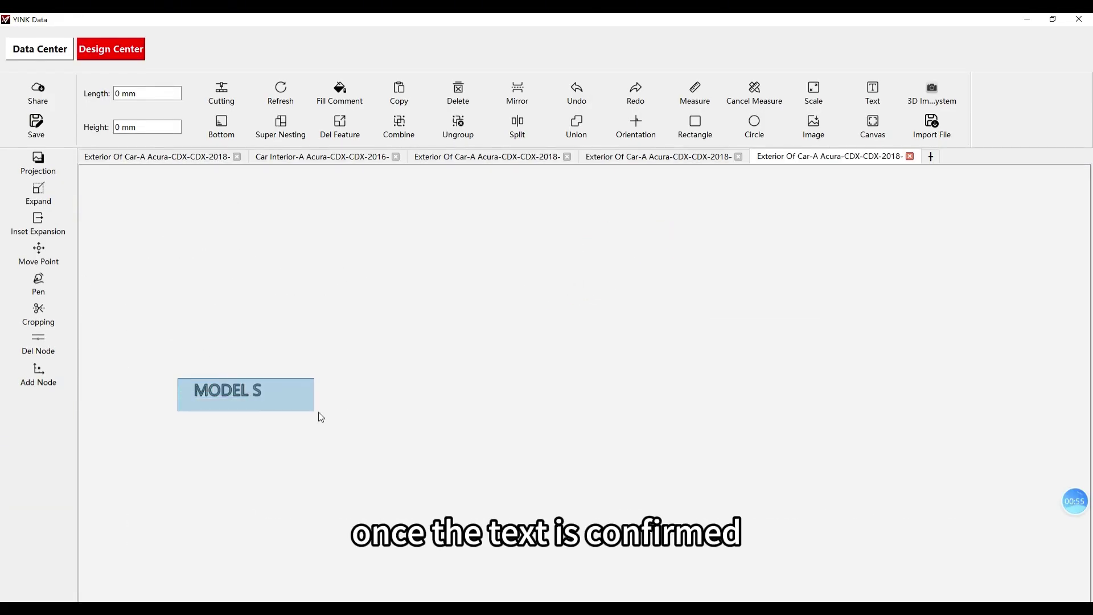
Select the MODEL S text and open the Scale settings.
drag(179, 381, 323, 415)
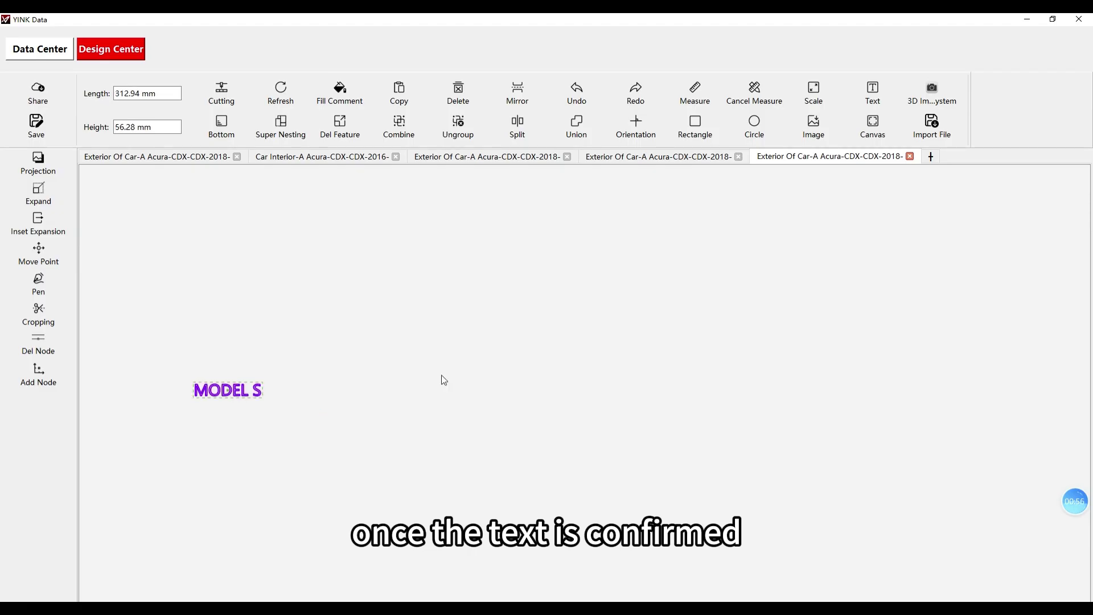
click(820, 84)
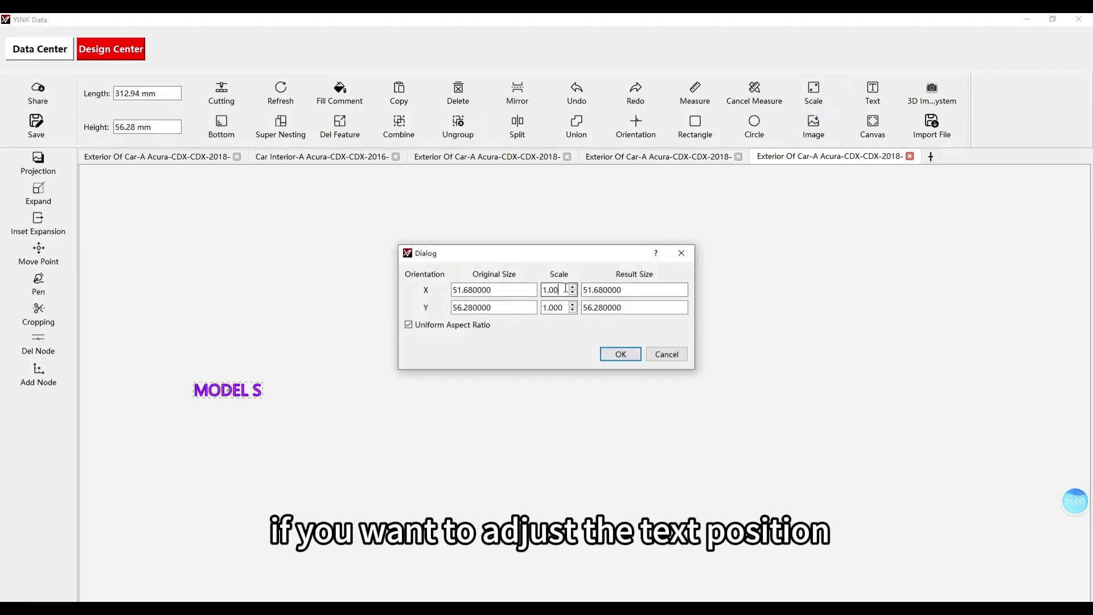
text(8)
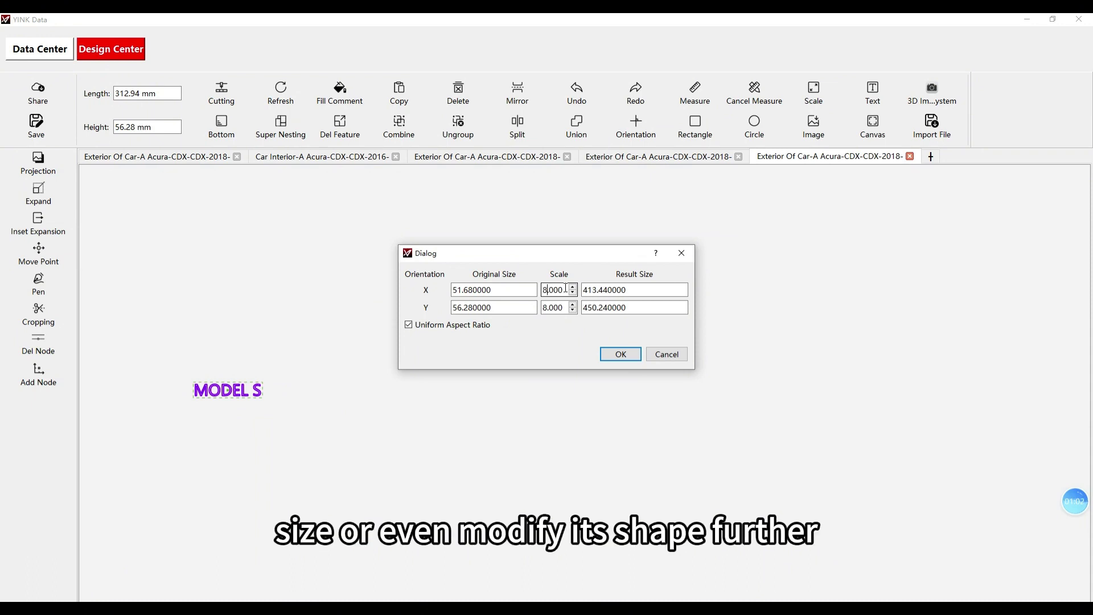
Apply the eightfold scale, then move the S right and the L beside it.
click(620, 354)
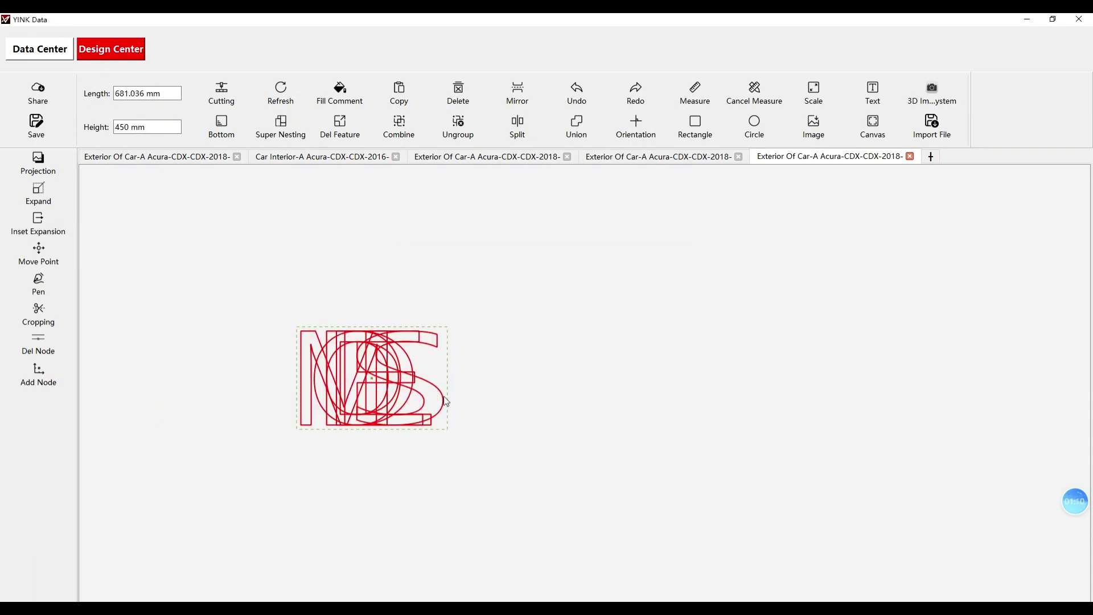
drag(438, 399, 883, 401)
click(417, 413)
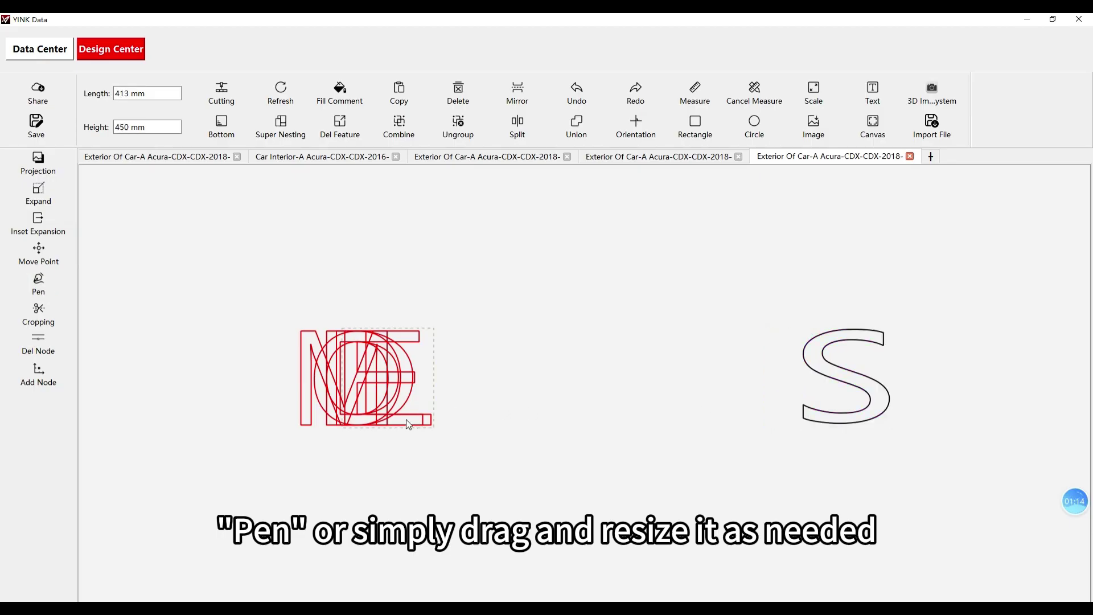
drag(417, 418, 708, 416)
click(452, 422)
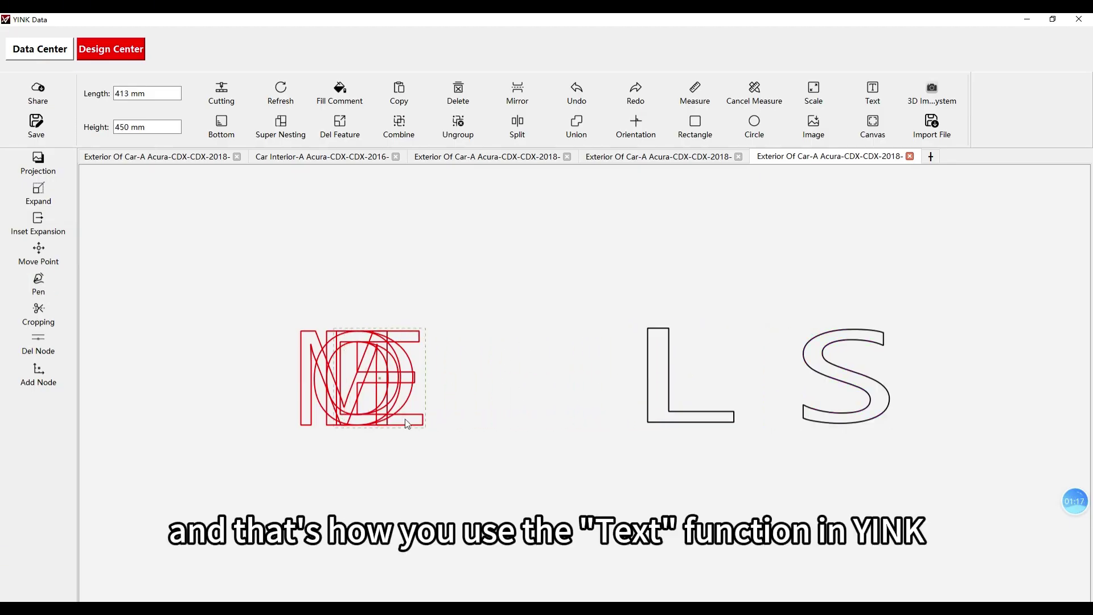
Place the E, move the M left, and shift the D to uncover the O.
drag(410, 420, 581, 421)
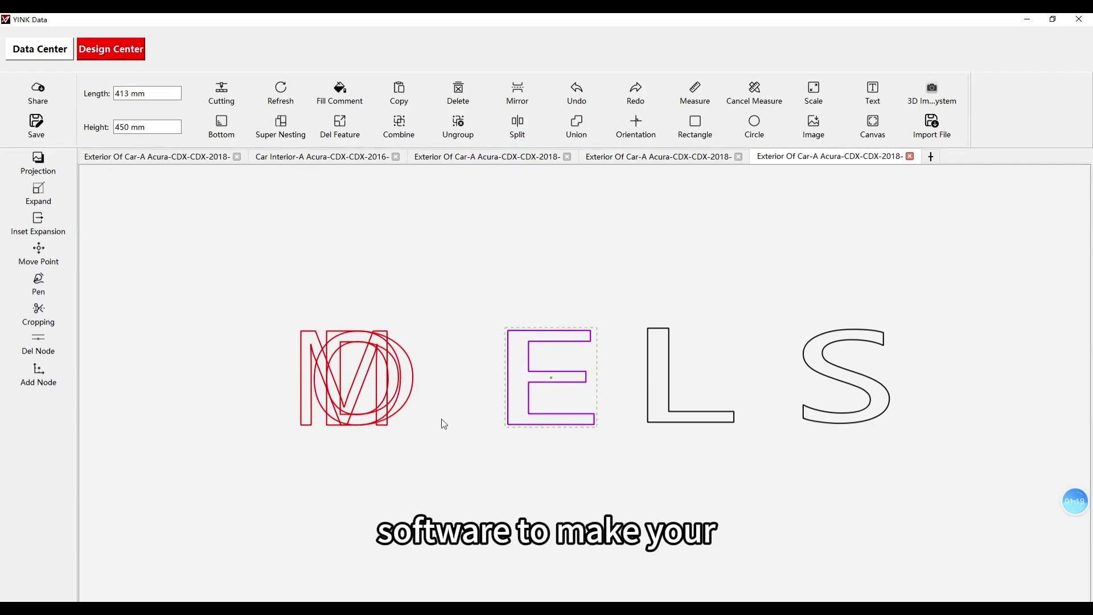
click(442, 422)
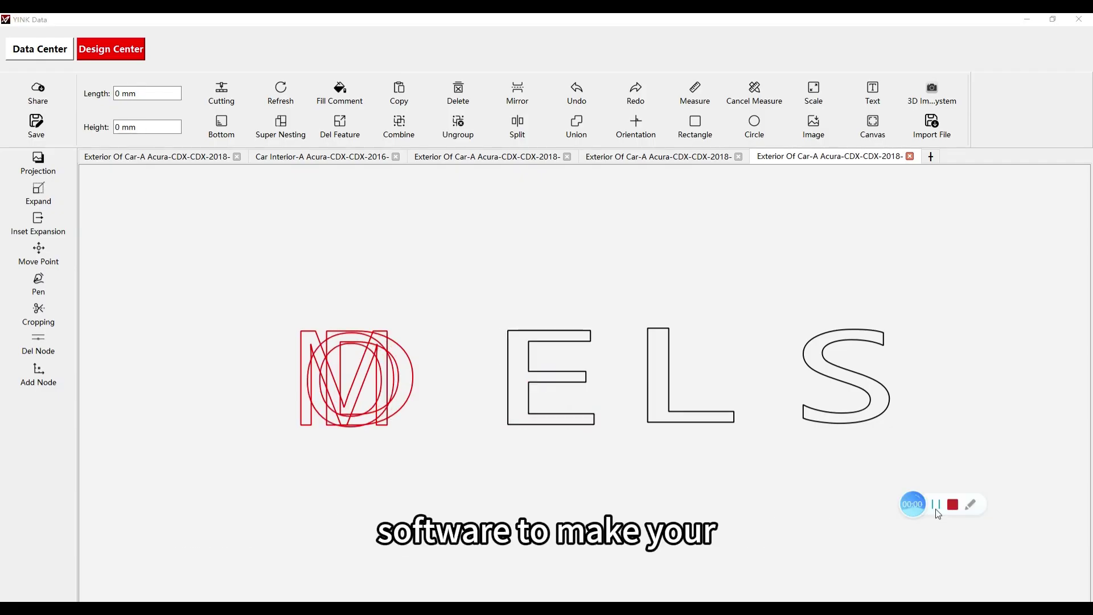
click(306, 343)
drag(306, 343, 214, 338)
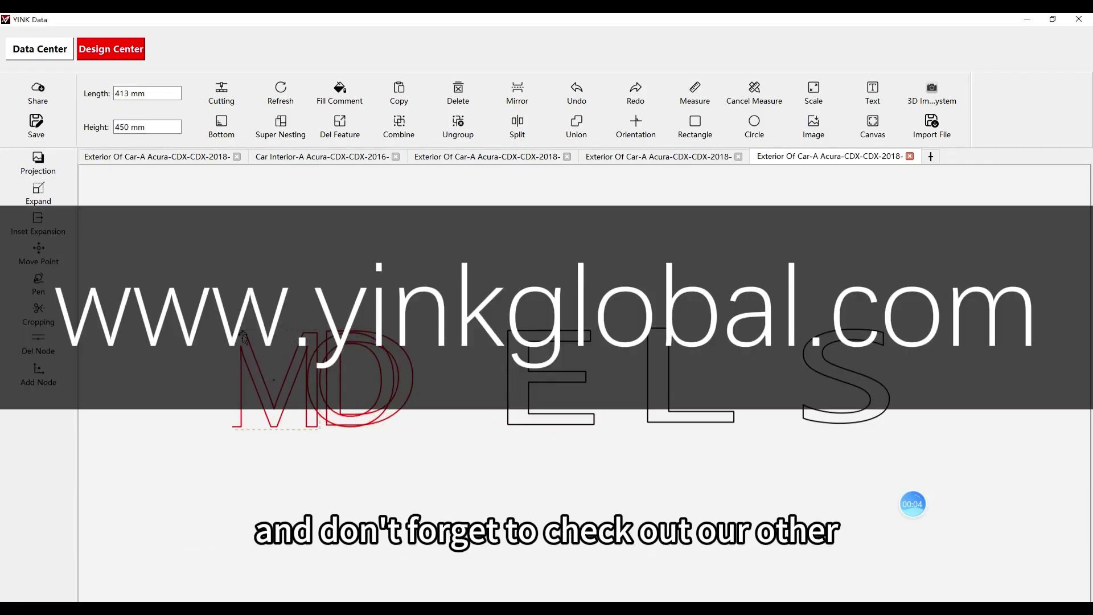
click(408, 370)
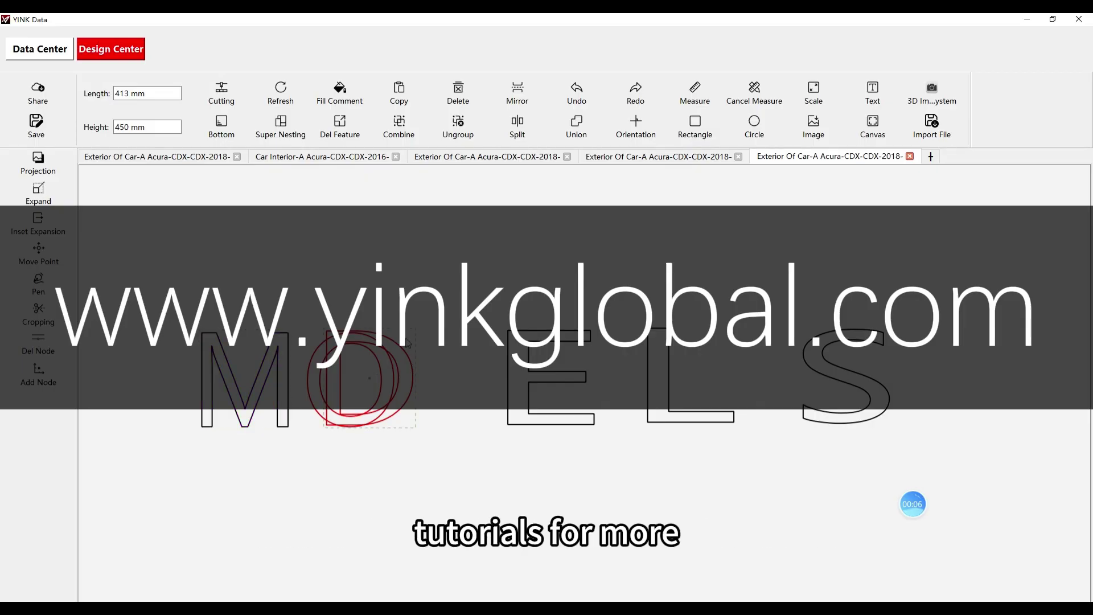
drag(407, 342, 486, 346)
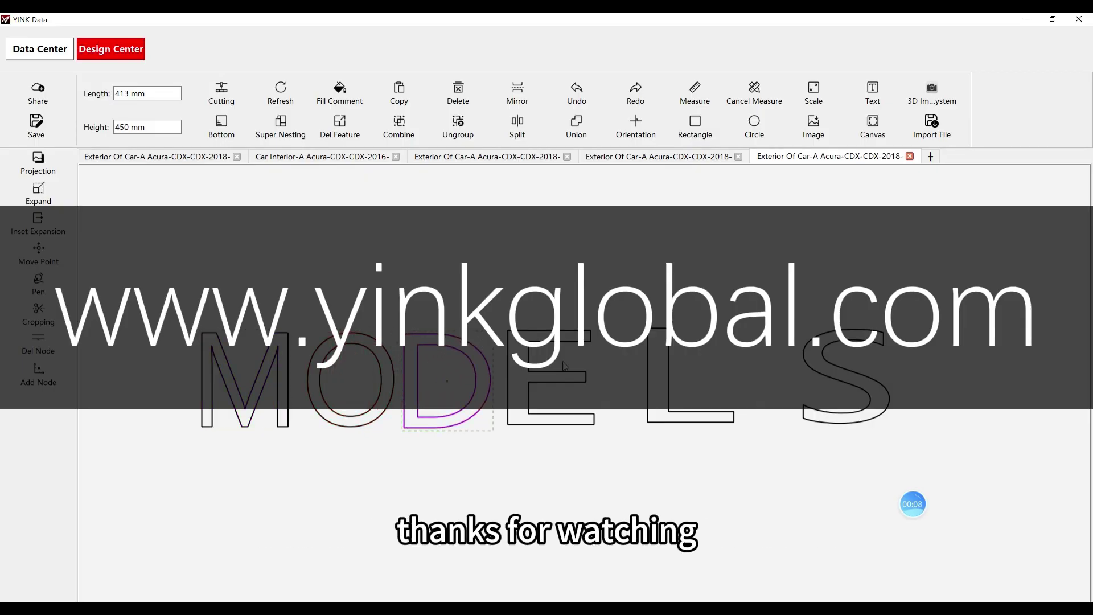